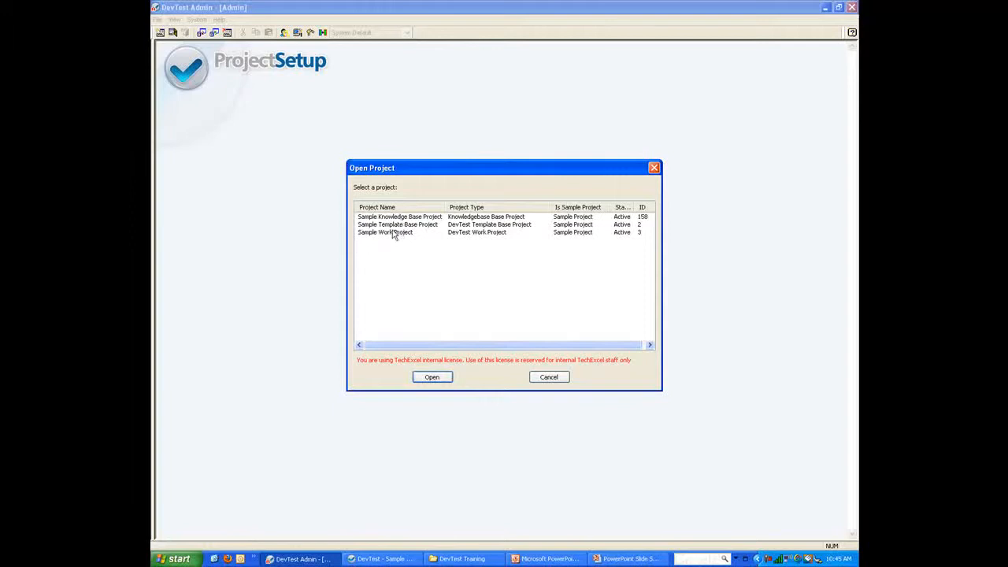
# Open Sample Template Base Project from the Open Project dialog.
pyautogui.doubleClick(390, 225)
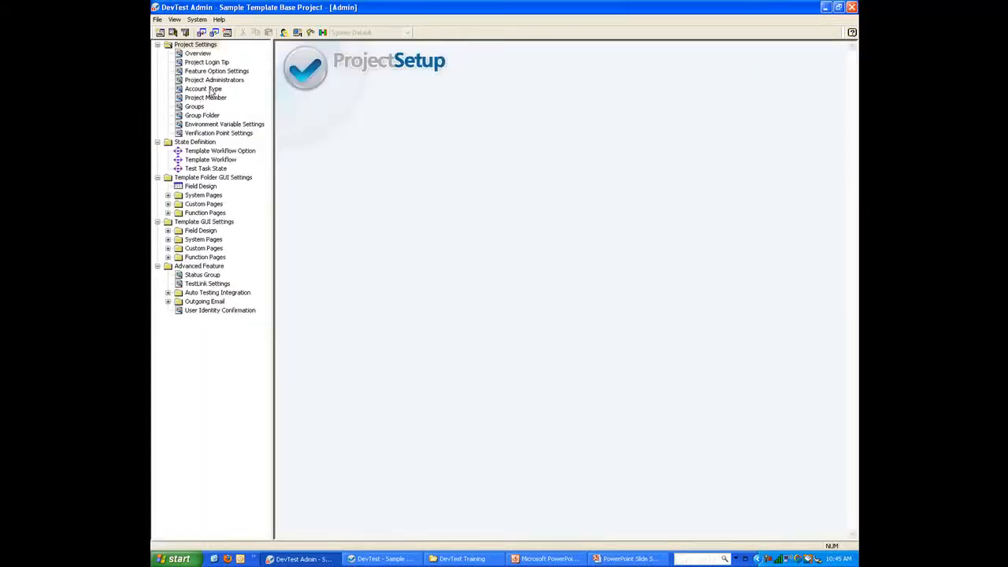
# Compare QA Lead and QA Manager template permissions, allowing QA Manager to push user preferences to others.
pyautogui.click(205, 89)
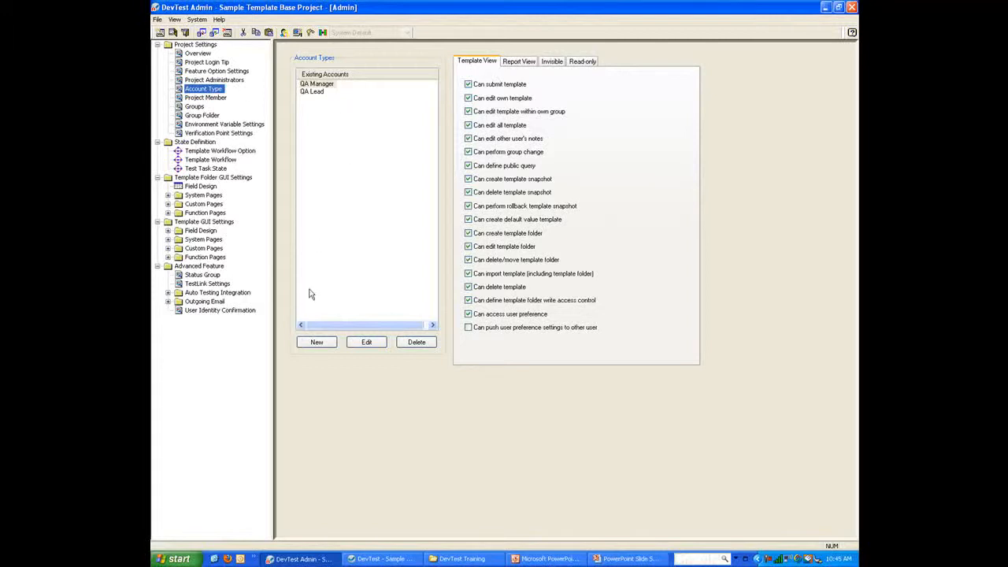
pyautogui.click(312, 94)
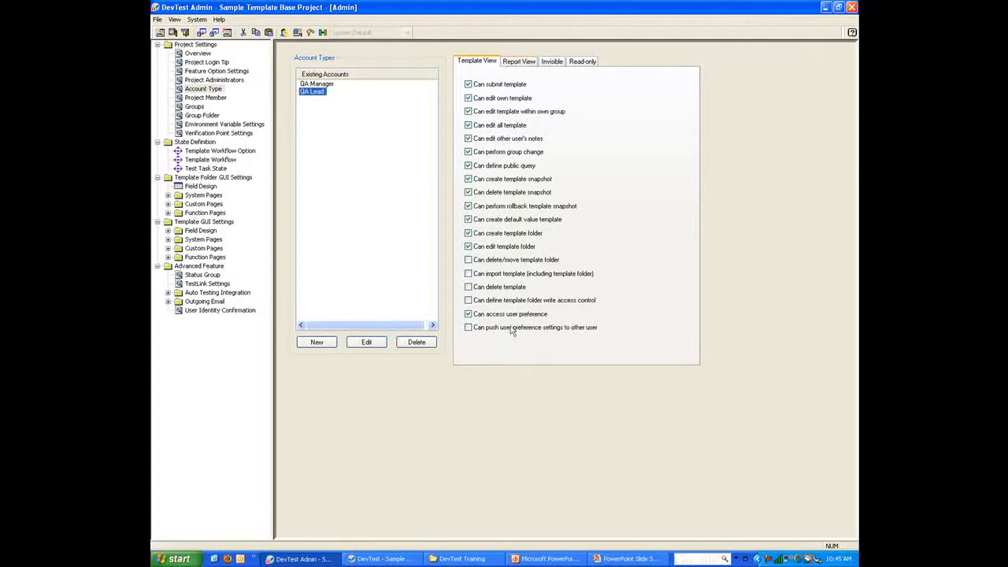
pyautogui.click(318, 85)
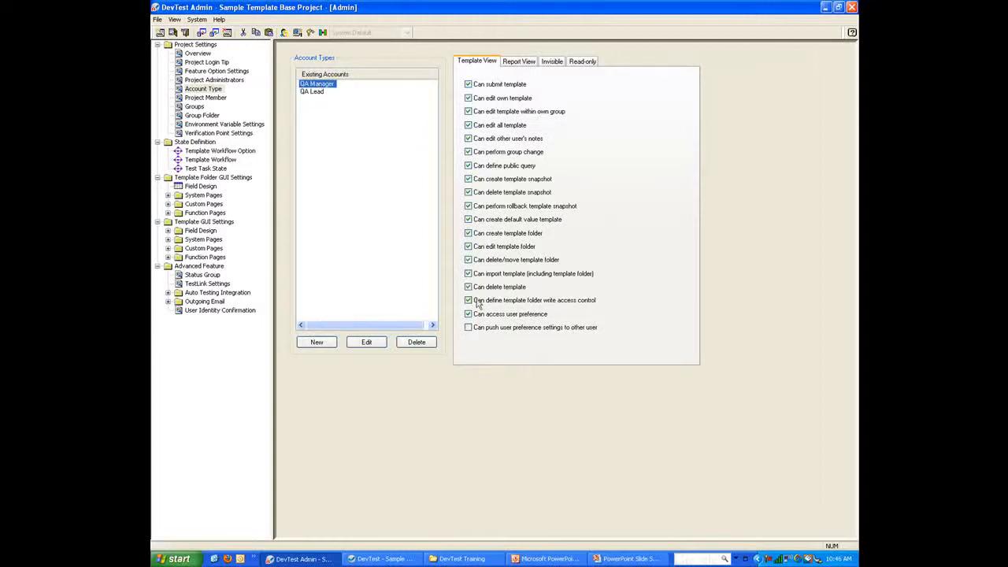
pyautogui.click(469, 328)
pyautogui.click(312, 92)
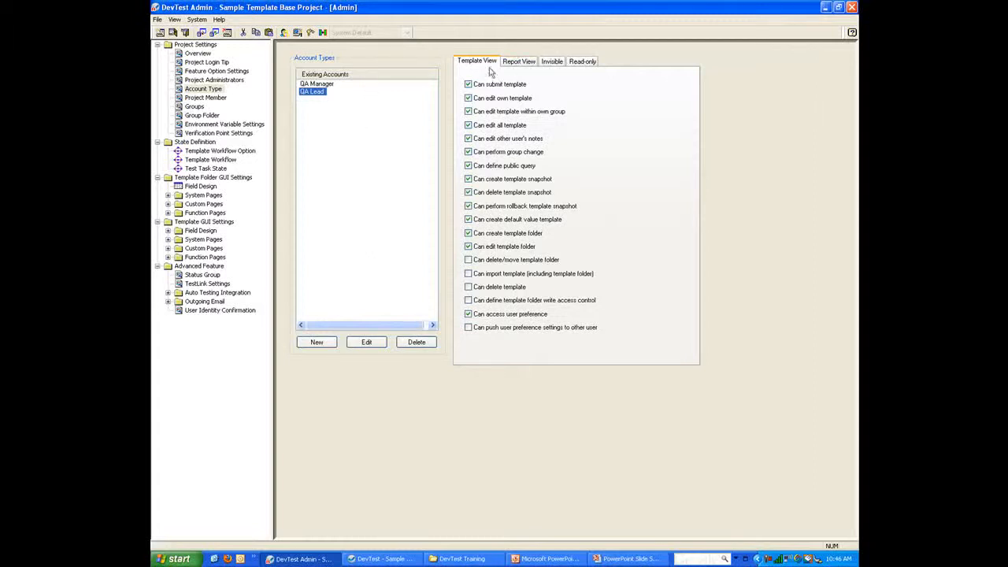
# Review QA Lead's Report View, Invisible and Read-only settings with Template Description expanded.
pyautogui.click(520, 63)
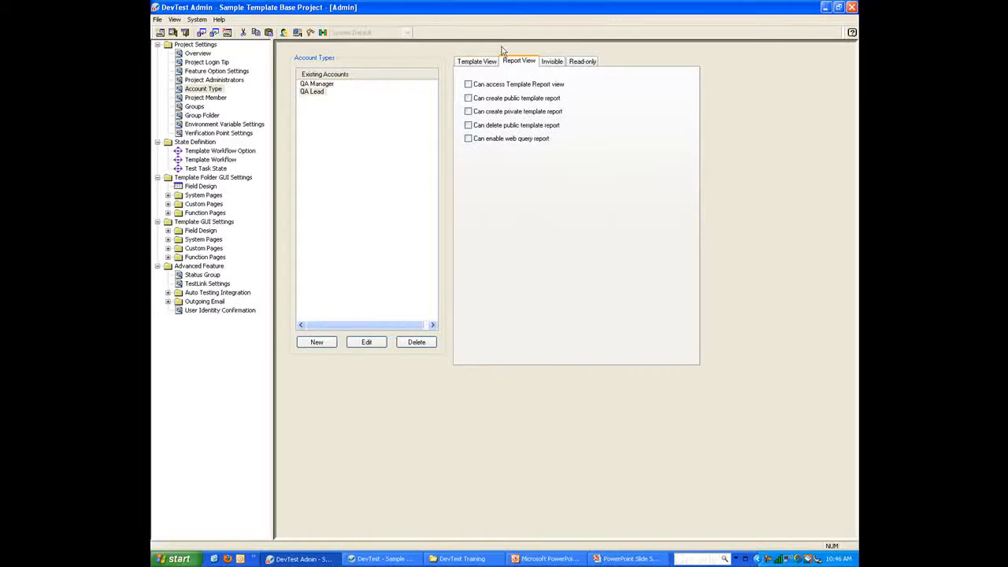
pyautogui.click(553, 66)
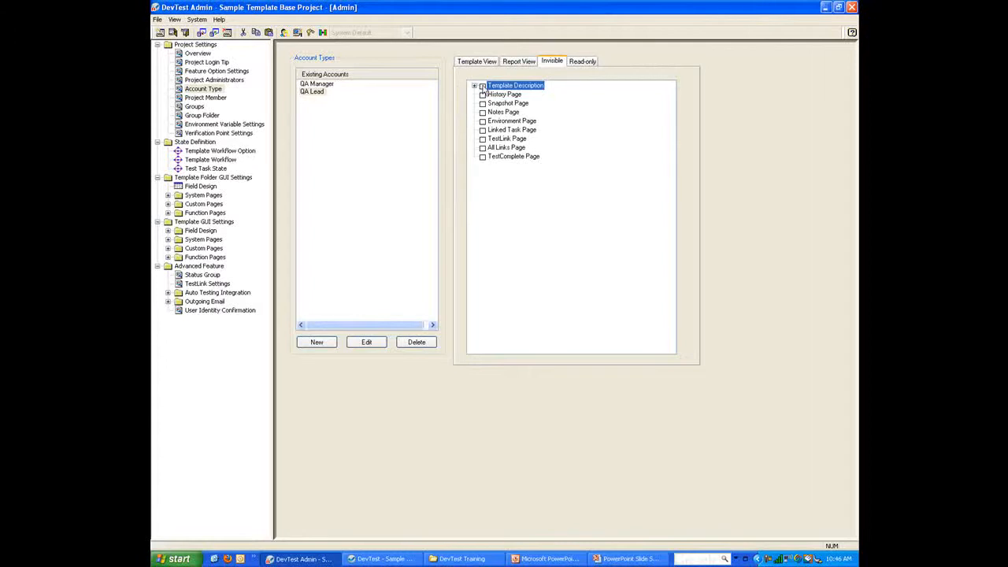
pyautogui.click(474, 85)
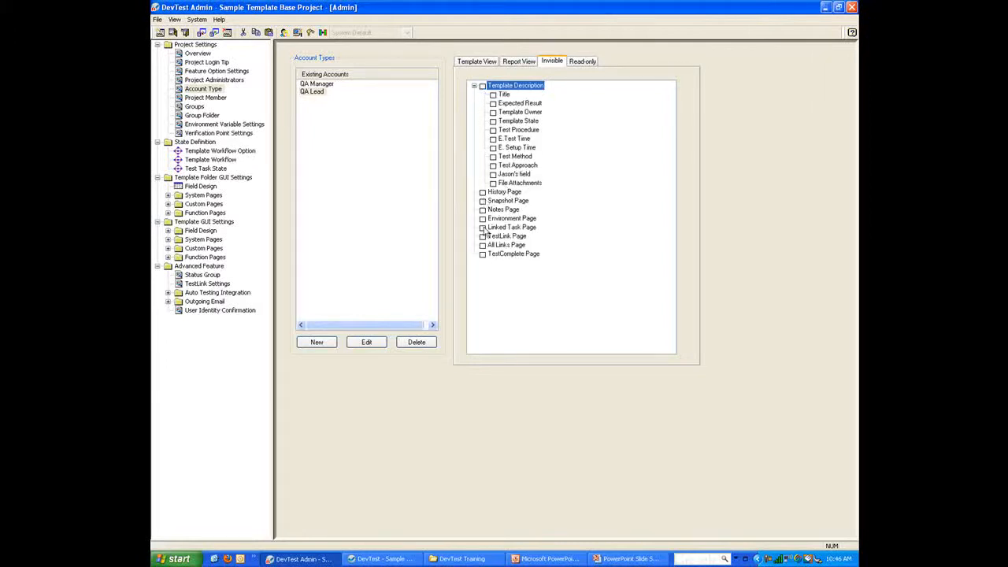
pyautogui.click(576, 65)
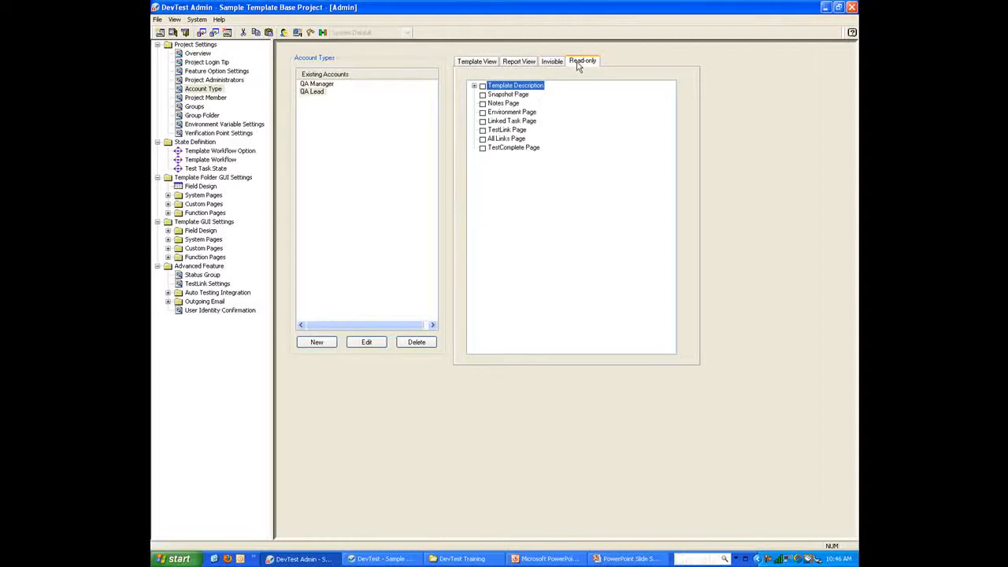
pyautogui.click(474, 86)
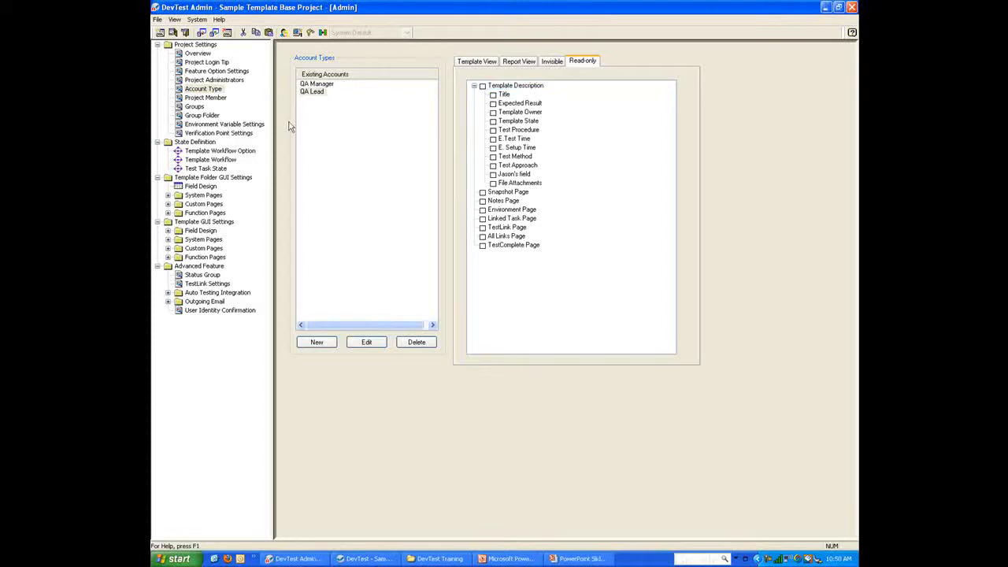
pyautogui.click(583, 558)
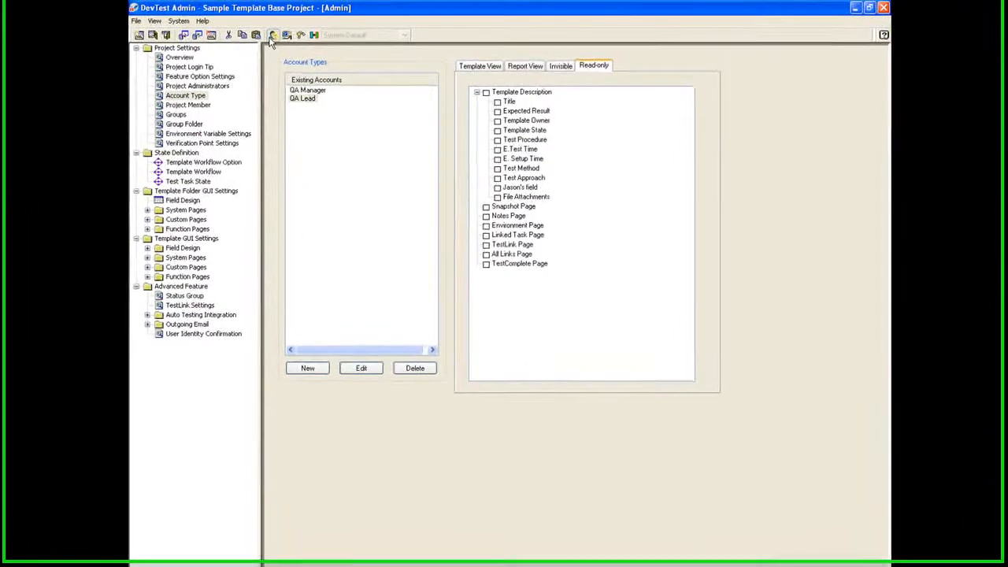
# In User Manager, create a new user with login name, first name and last name.
pyautogui.click(271, 37)
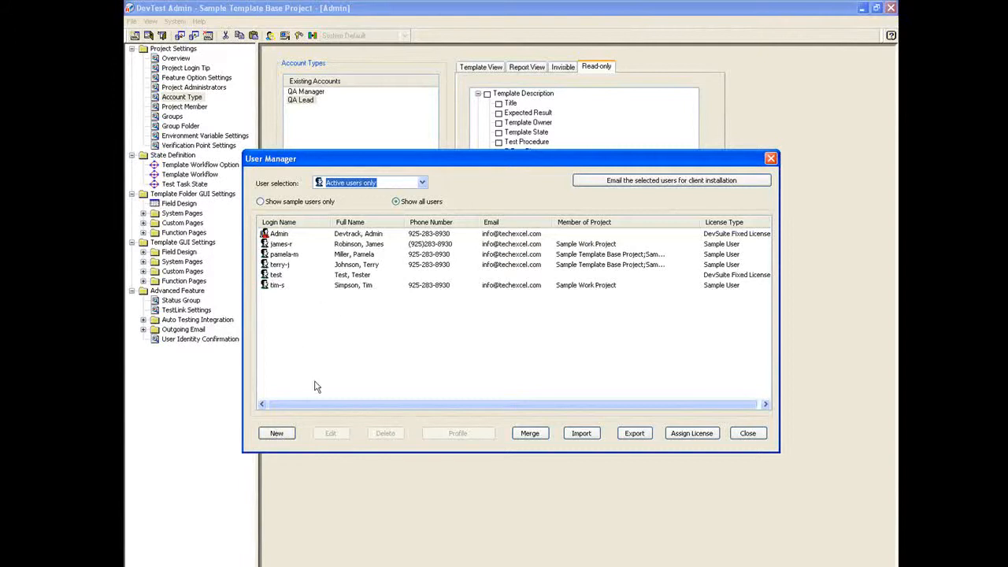
pyautogui.click(277, 434)
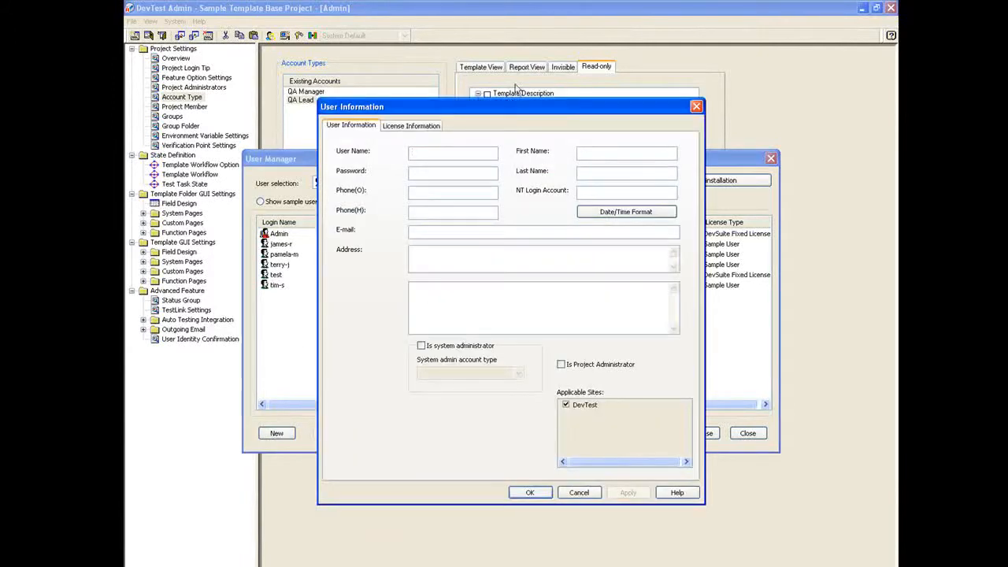
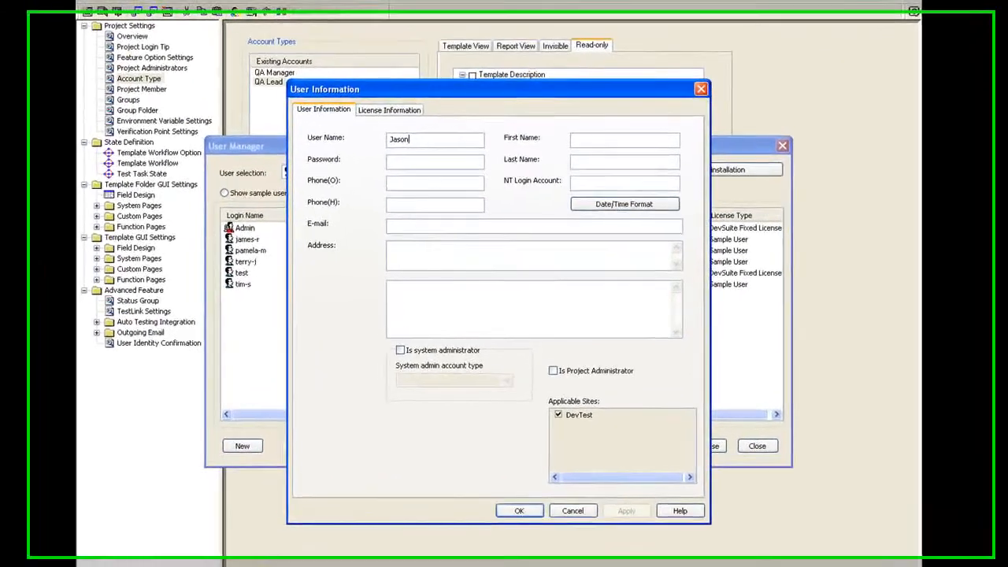
pyautogui.write('H')
pyautogui.press('Tab')
pyautogui.press('Tab')
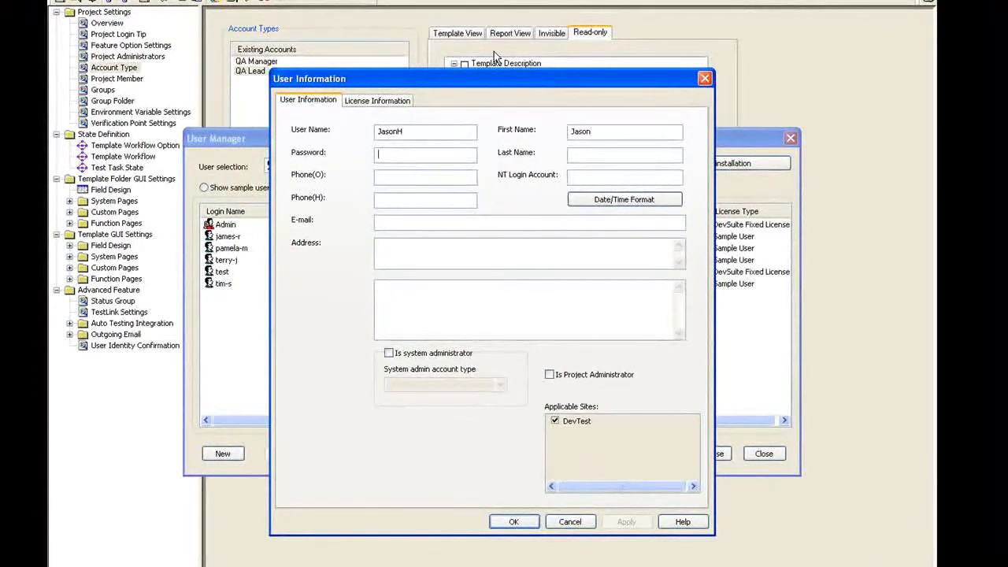
pyautogui.click(632, 153)
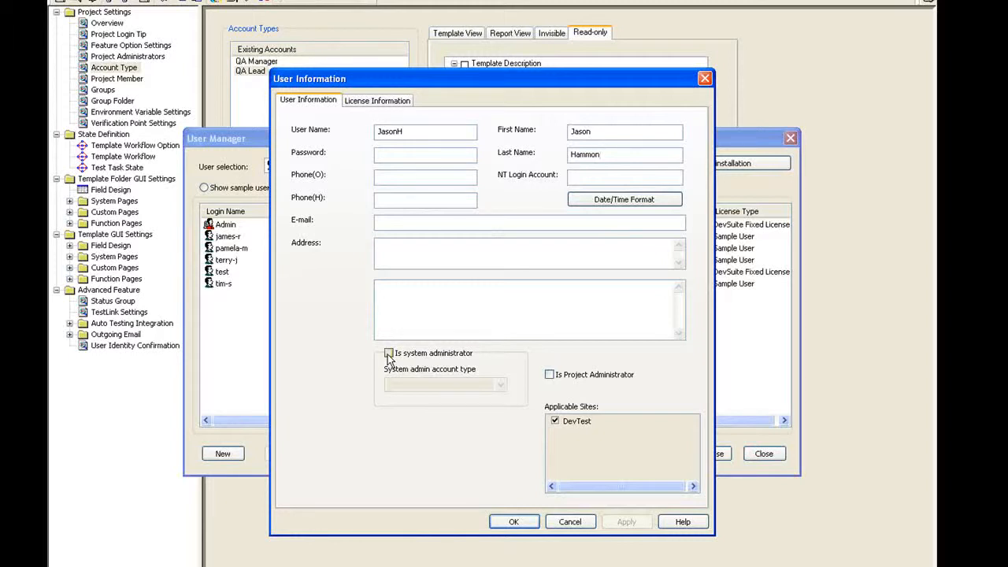
pyautogui.click(510, 523)
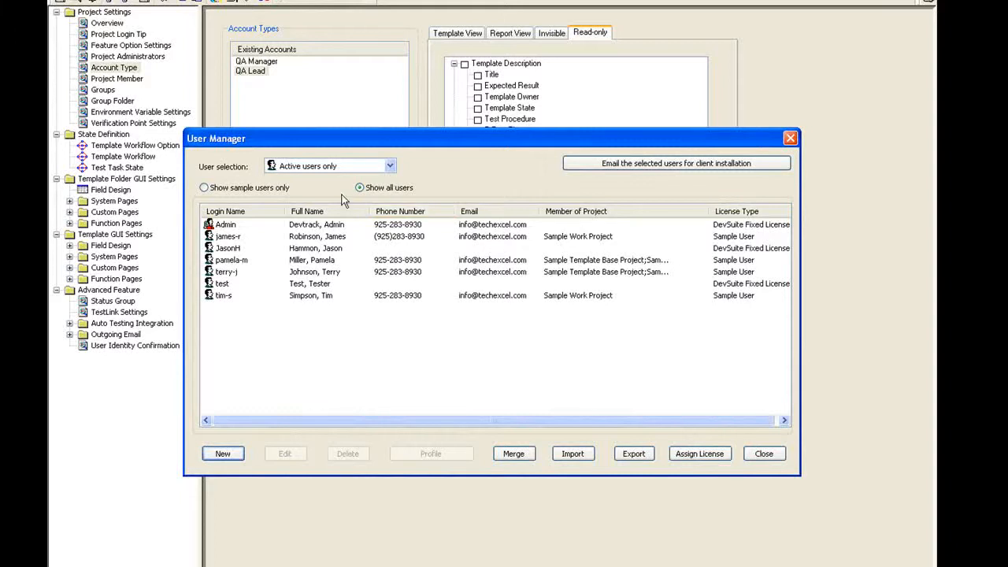
# Make the new user a Sample Work Project member with the QA Lead account type, checking group memberships.
pyautogui.click(282, 250)
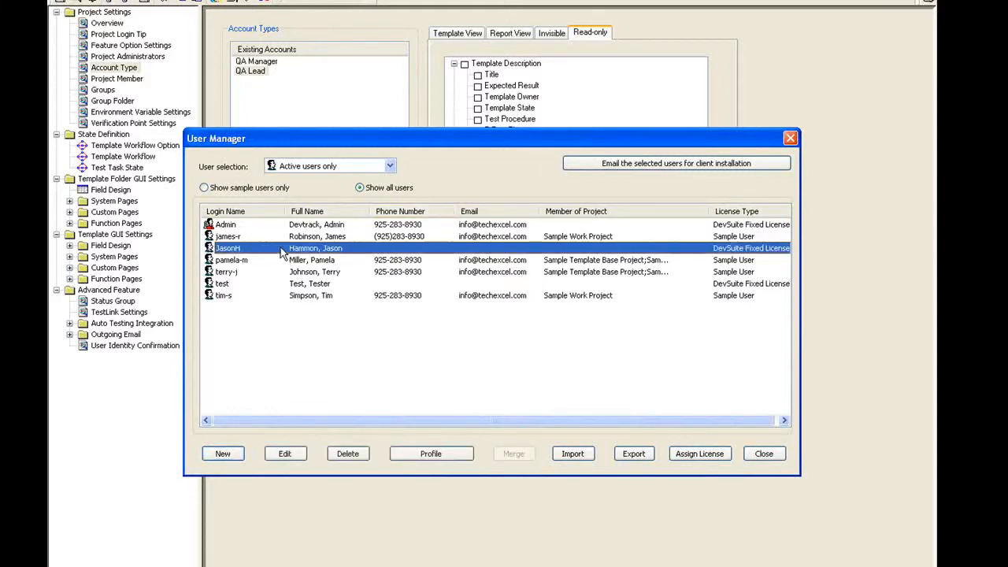
pyautogui.click(451, 456)
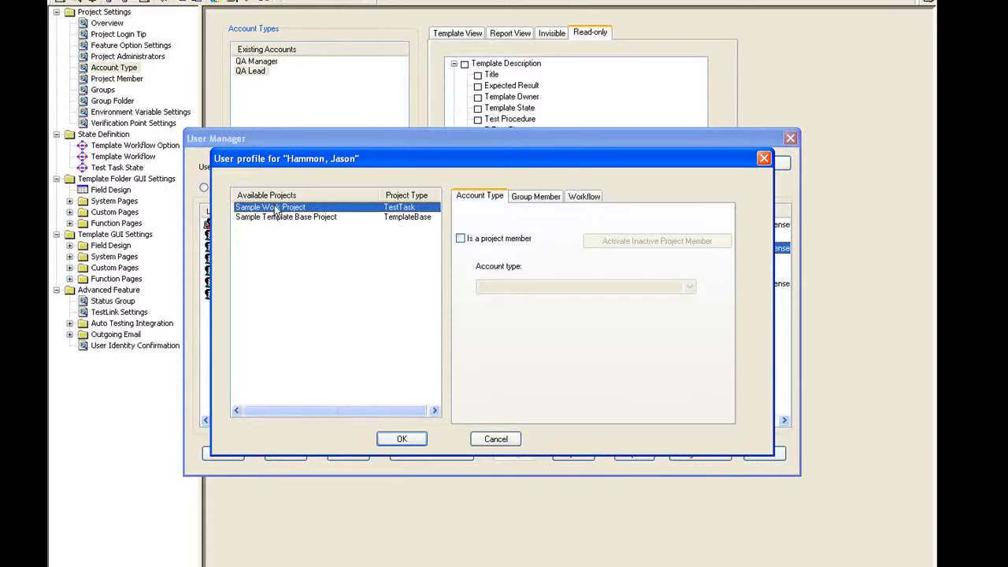
pyautogui.click(461, 239)
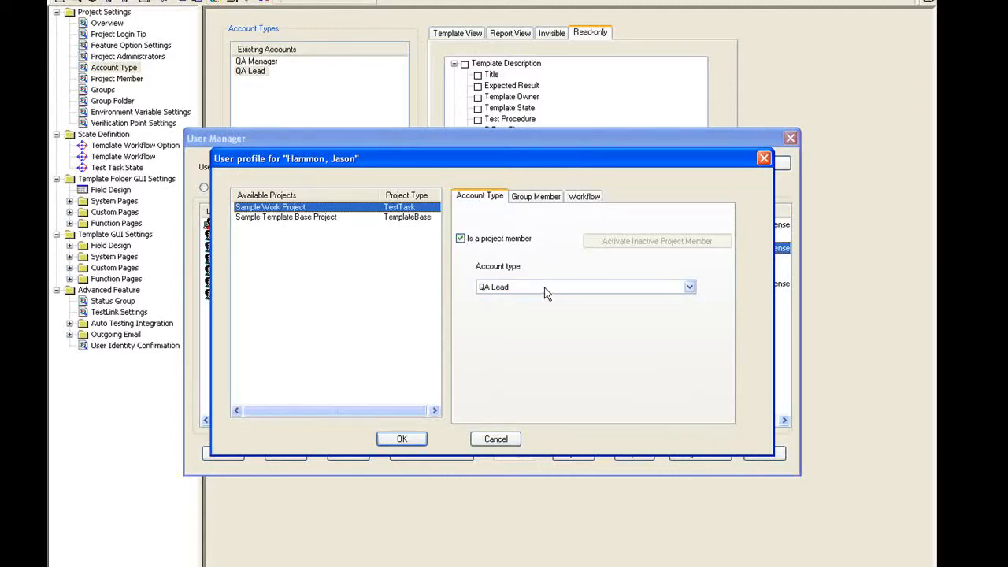
pyautogui.click(402, 440)
pyautogui.click(530, 198)
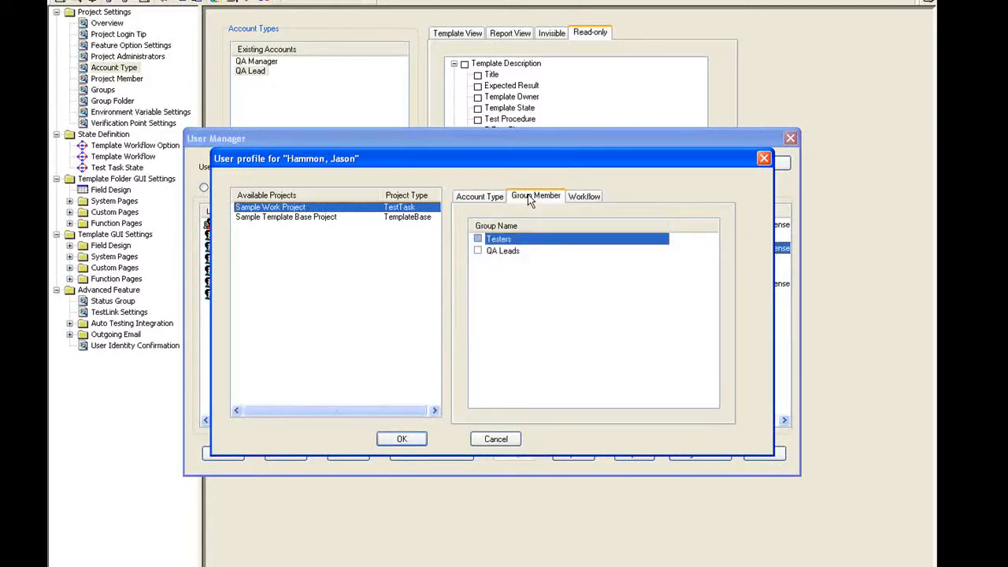
pyautogui.click(396, 442)
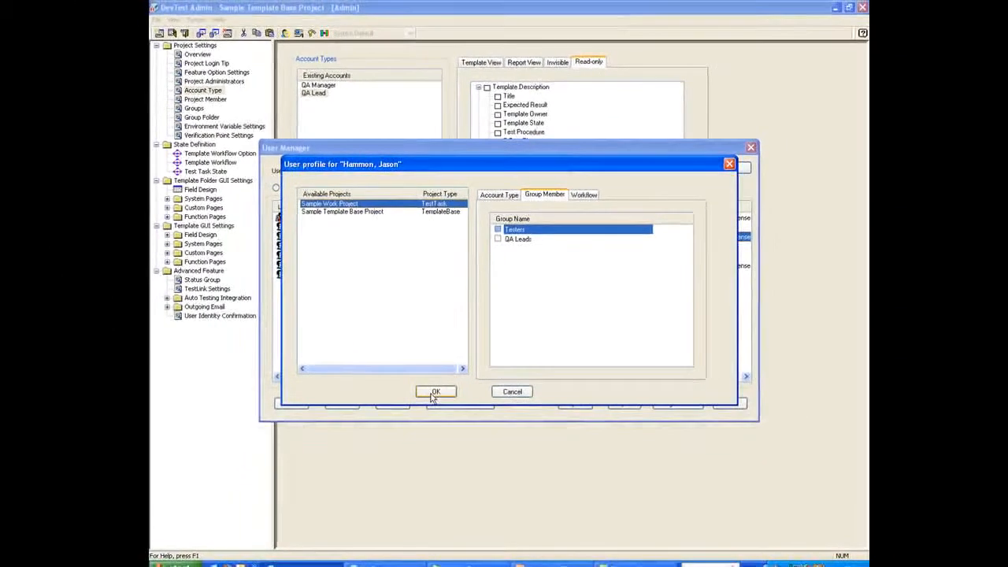
pyautogui.click(396, 442)
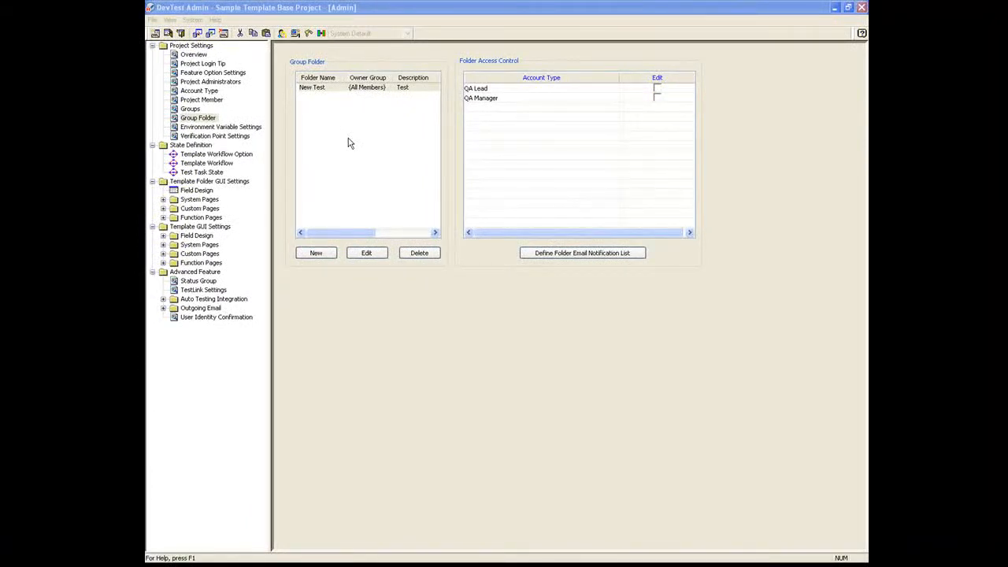
# Show the project's Group Folder settings listing the New Test folder.
pyautogui.click(189, 110)
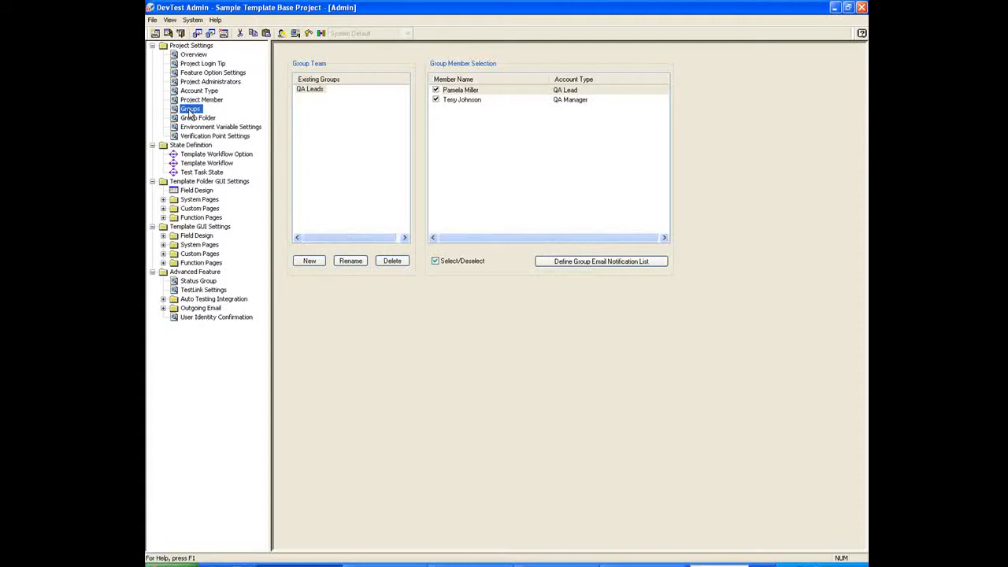
pyautogui.click(190, 120)
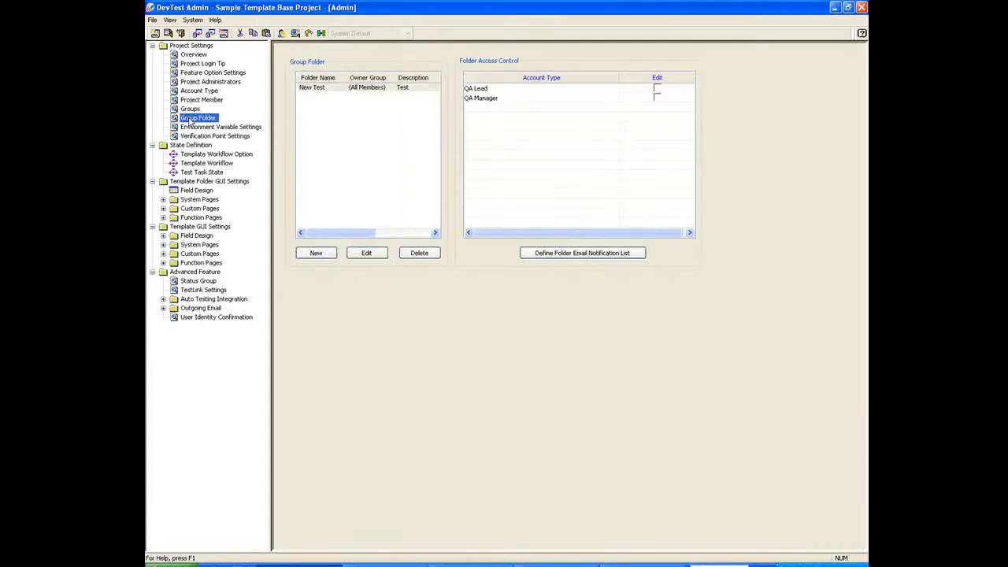